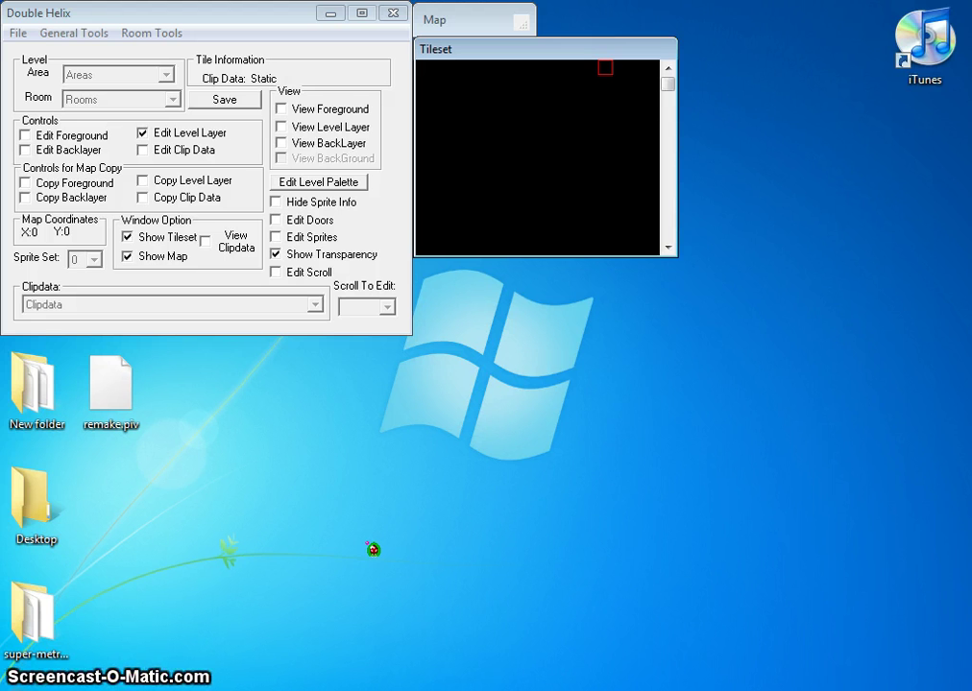
Open the GBA ROM file MZM2 Main.gba from the Metroid Zero Mission 2 folder
{"action": "left_click", "coordinate": [17, 33]}
{"action": "left_click", "coordinate": [35, 56]}
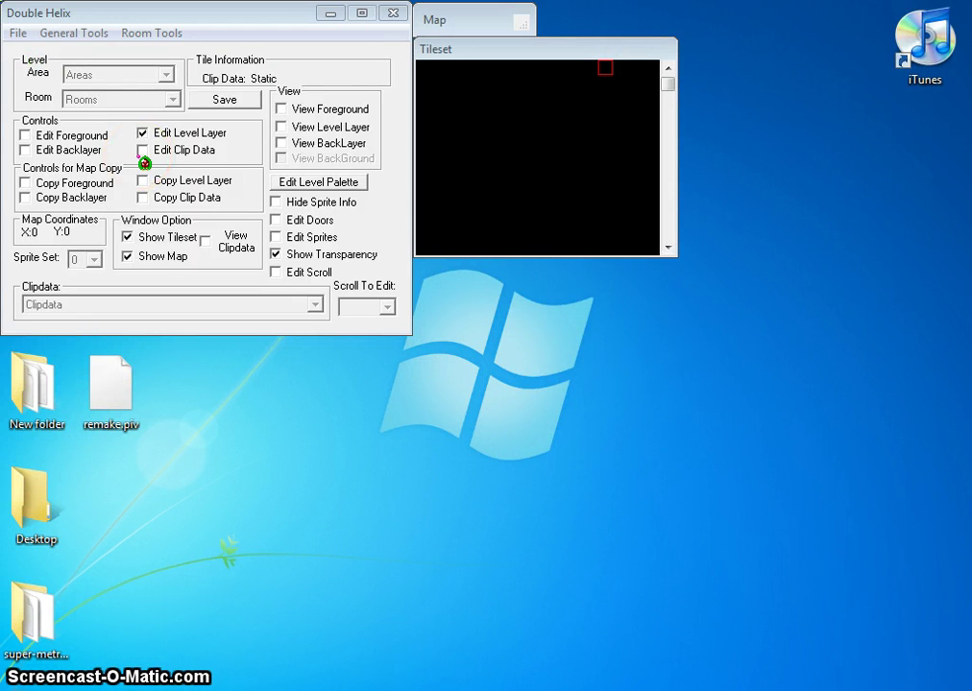
{"action": "left_click", "coordinate": [211, 152]}
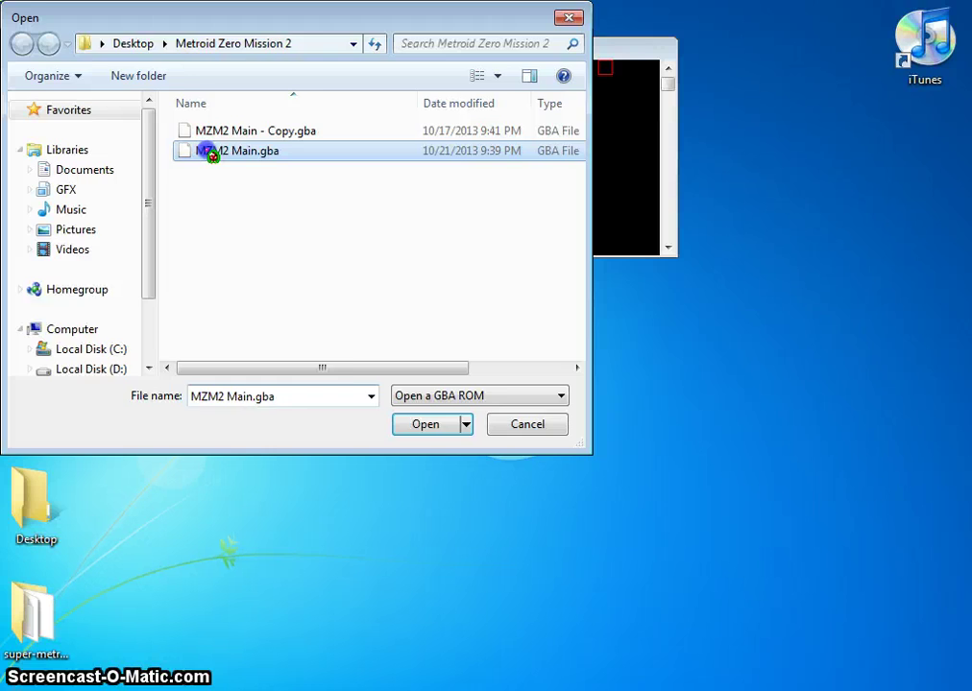
{"action": "double_click", "coordinate": [211, 152]}
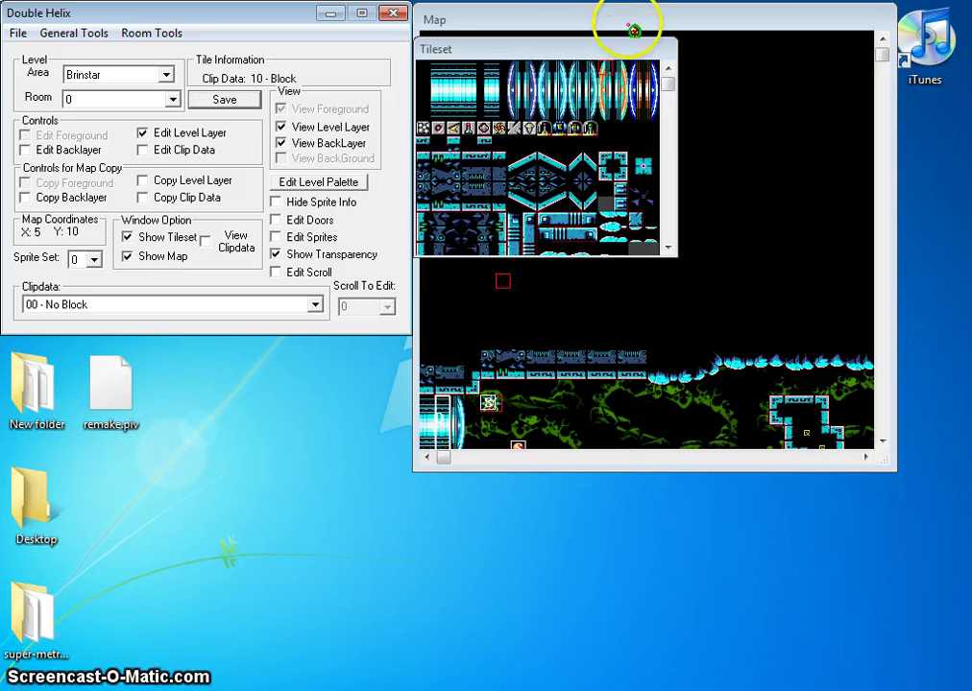
Rearrange the Tileset, Map and main editor windows so the room map stands uncovered beside the level controls
{"action": "left_click_drag", "start_coordinate": [634, 52], "coordinate": [901, 329]}
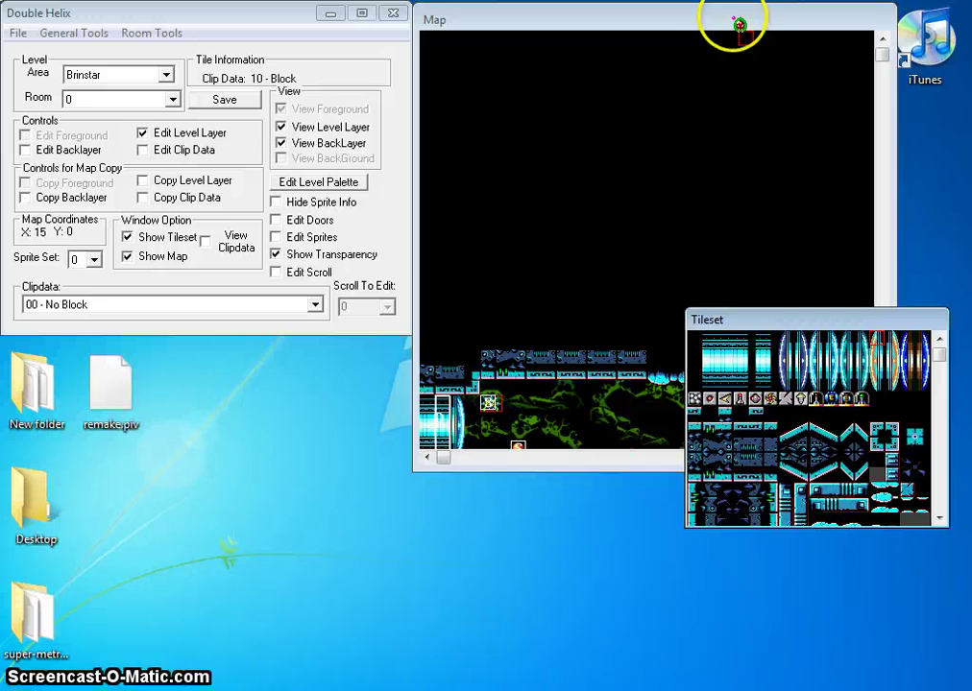
{"action": "left_click_drag", "start_coordinate": [737, 27], "coordinate": [362, 280]}
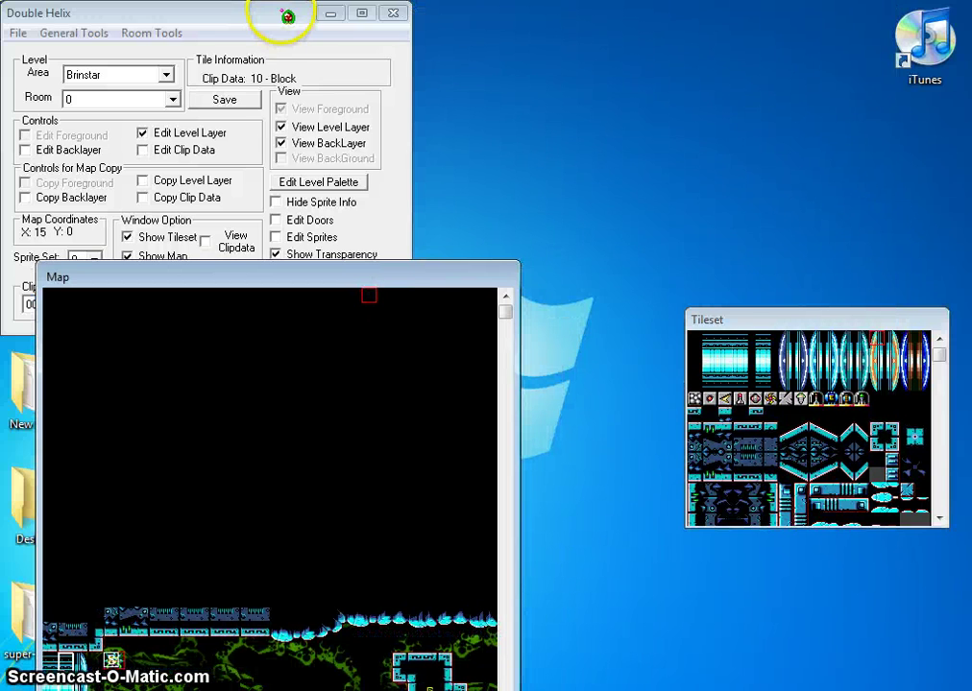
{"action": "left_click_drag", "start_coordinate": [287, 16], "coordinate": [822, 17]}
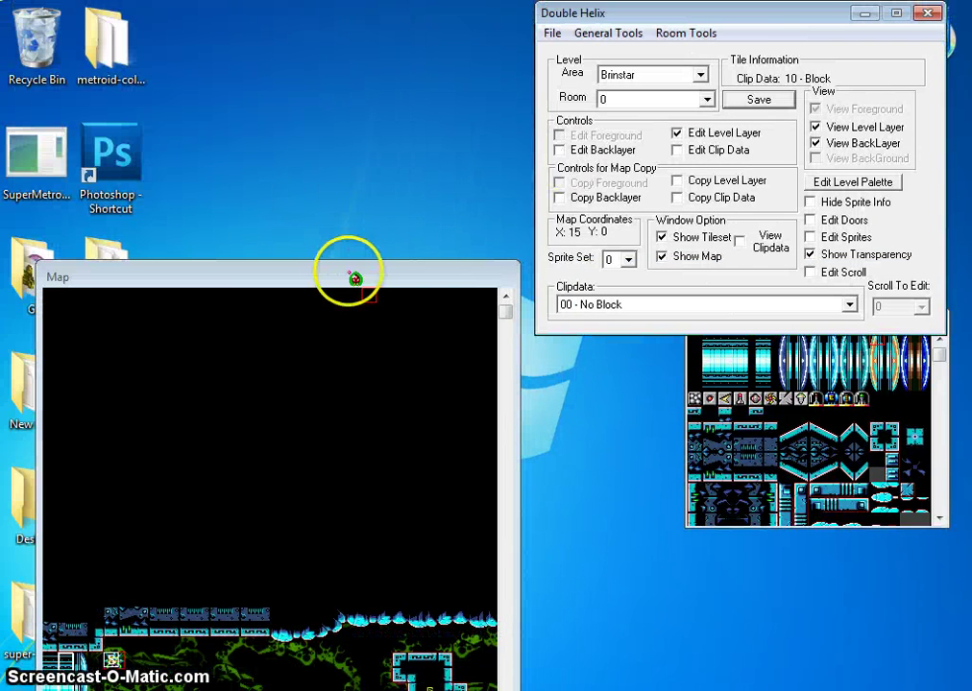
{"action": "left_click_drag", "start_coordinate": [355, 279], "coordinate": [371, 110]}
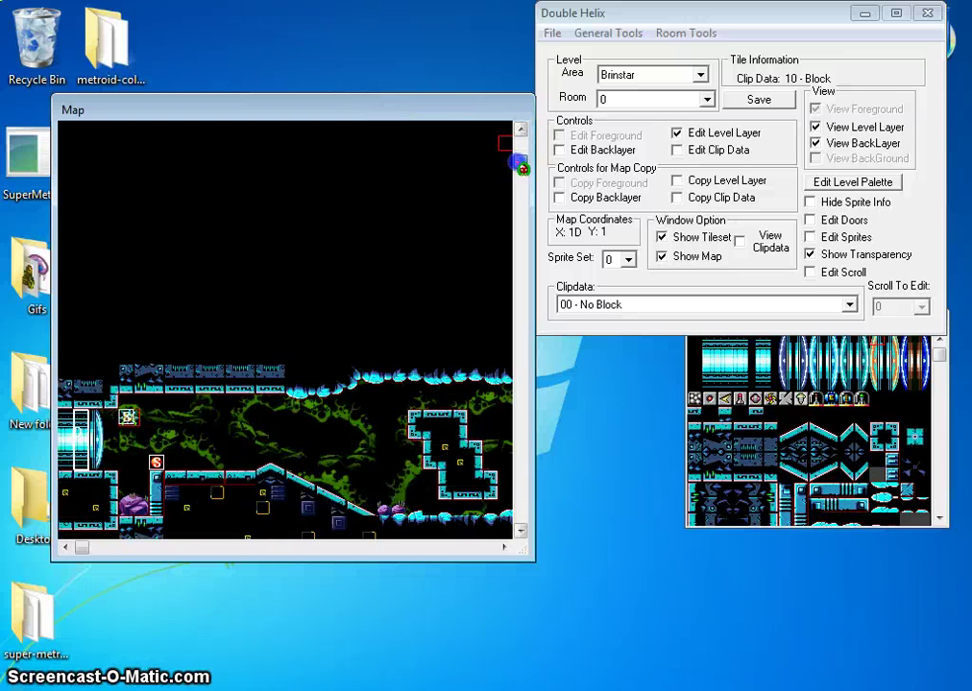
Pick a metal frame tile from the tileset and try placing it in the open cave area west of the twin pillars
{"action": "left_click_drag", "start_coordinate": [520, 167], "coordinate": [520, 185]}
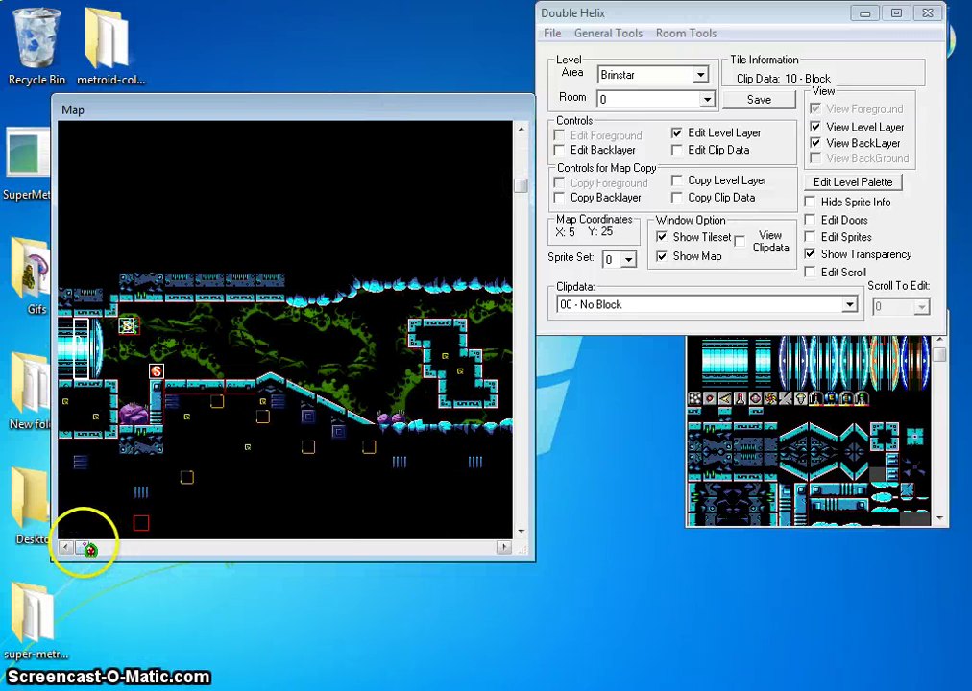
{"action": "left_click_drag", "start_coordinate": [87, 547], "coordinate": [153, 561]}
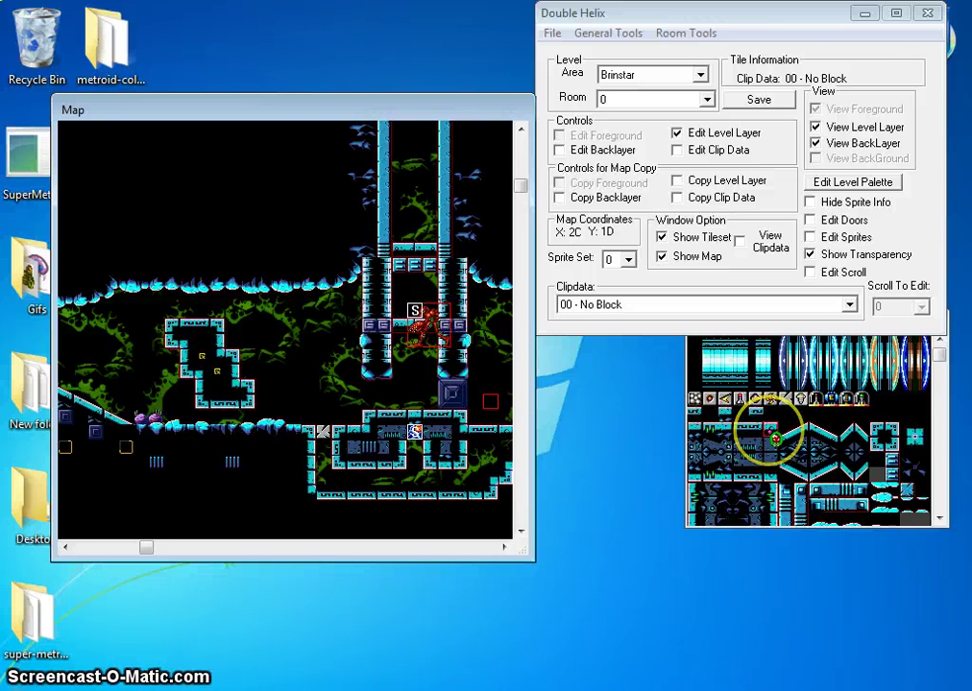
{"action": "left_click", "coordinate": [774, 437]}
{"action": "left_click_drag", "start_coordinate": [253, 390], "coordinate": [302, 394]}
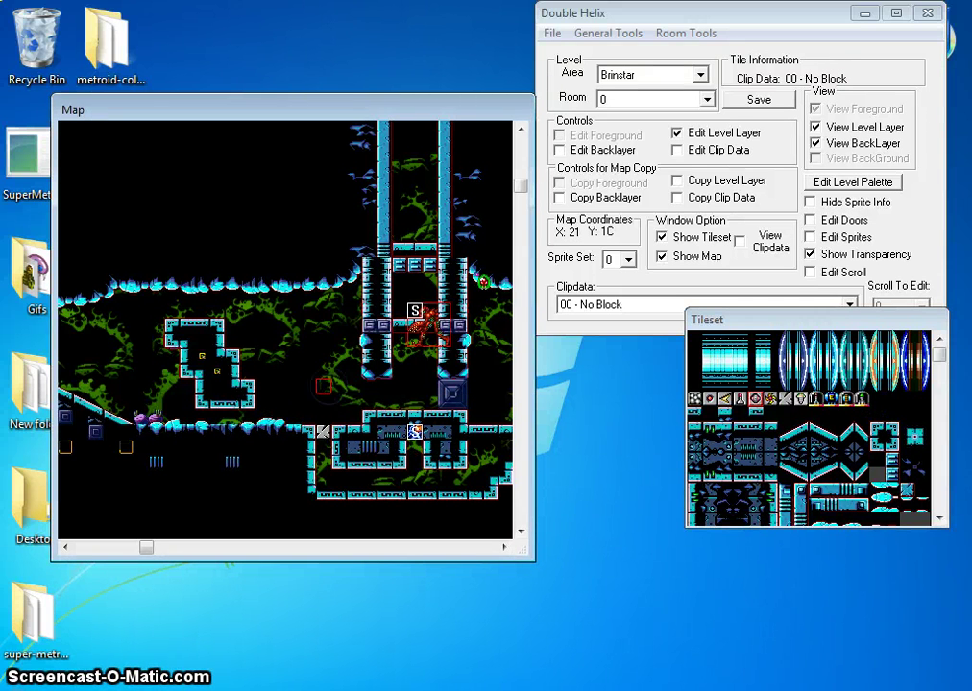
{"action": "left_click_drag", "start_coordinate": [325, 386], "coordinate": [735, 331]}
Switch the editing mode to clip data and turn on the clipdata overlay for the Brinstar room
{"action": "left_click", "coordinate": [639, 305]}
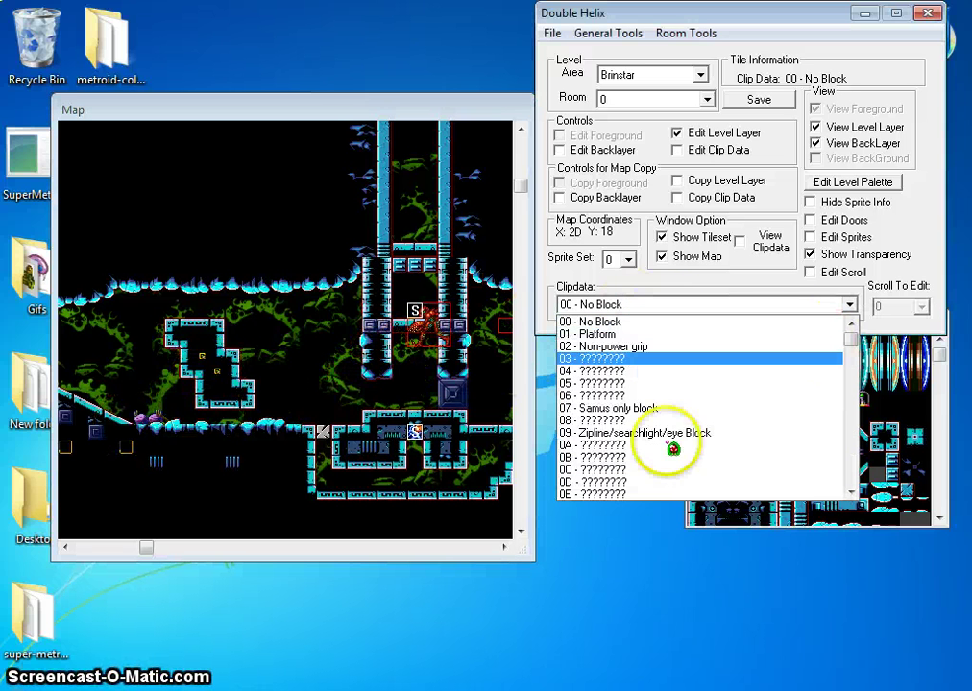
{"action": "left_click", "coordinate": [681, 150]}
{"action": "left_click", "coordinate": [760, 248]}
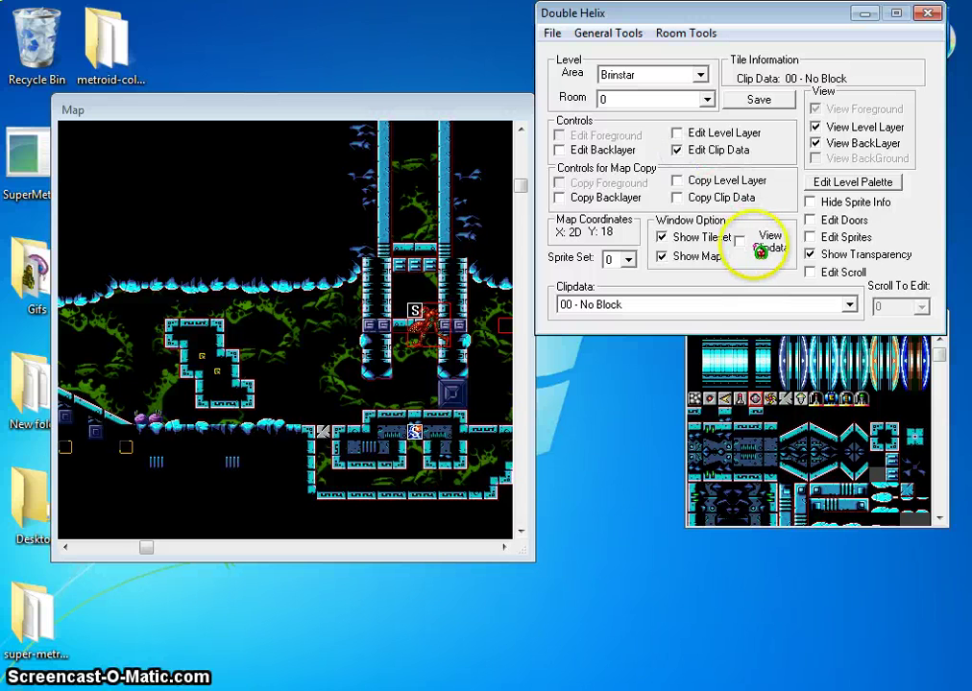
{"action": "left_click", "coordinate": [741, 244]}
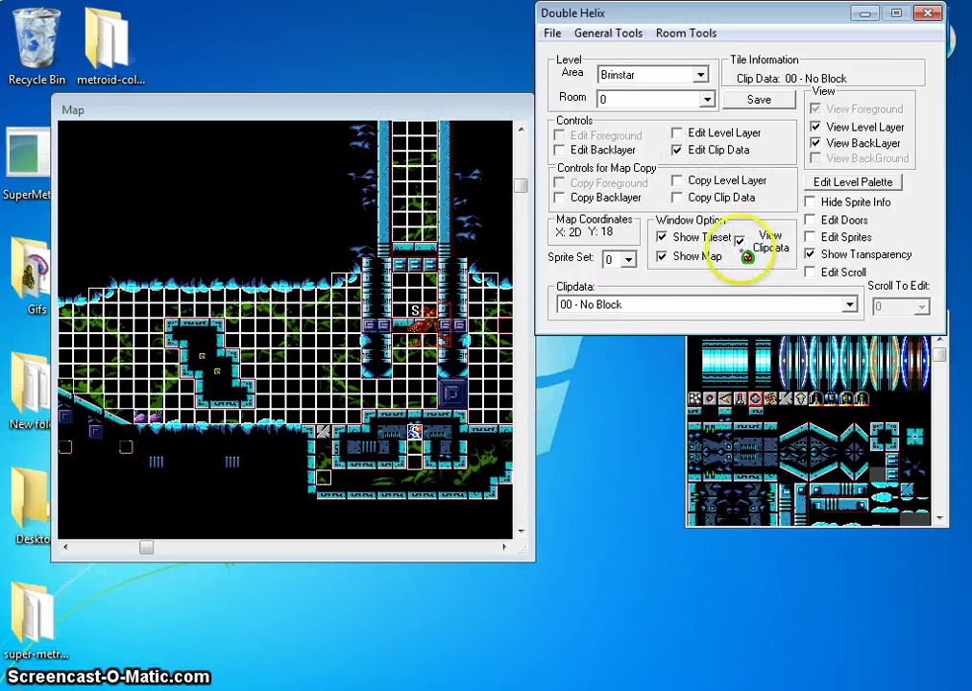
Set the clipdata type to 10 - Block to highlight the matching tiles in the room
{"action": "left_click", "coordinate": [744, 303]}
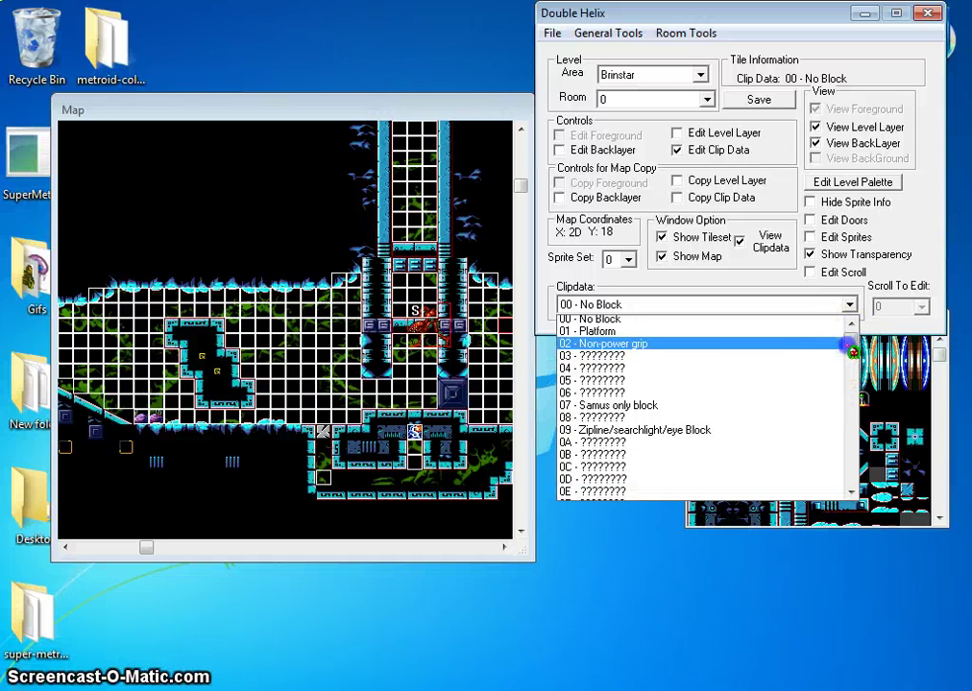
{"action": "scroll", "coordinate": [851, 348], "scroll_direction": "down", "scroll_amount": 4}
{"action": "left_click_drag", "start_coordinate": [737, 413], "coordinate": [742, 368]}
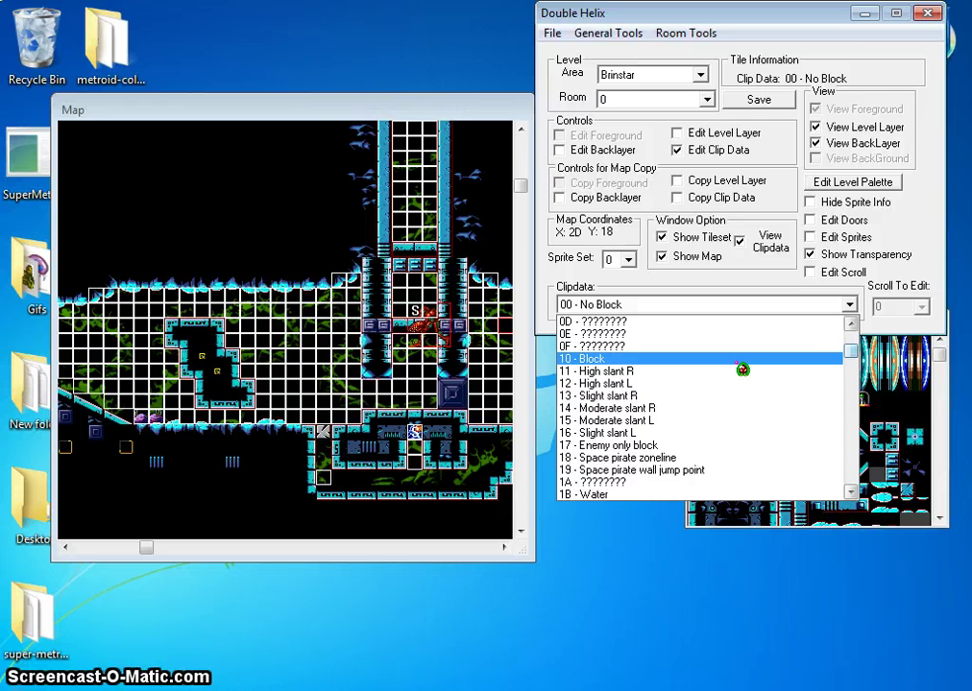
{"action": "left_click", "coordinate": [742, 369]}
{"action": "mouse_move", "coordinate": [288, 415]}
{"action": "left_mouse_down"}
{"action": "mouse_move", "coordinate": [238, 379]}
{"action": "mouse_move", "coordinate": [259, 221]}
{"action": "left_mouse_up"}
Turn off clip data editing and the clipdata overlay, and enable sprite editing
{"action": "left_click", "coordinate": [622, 304]}
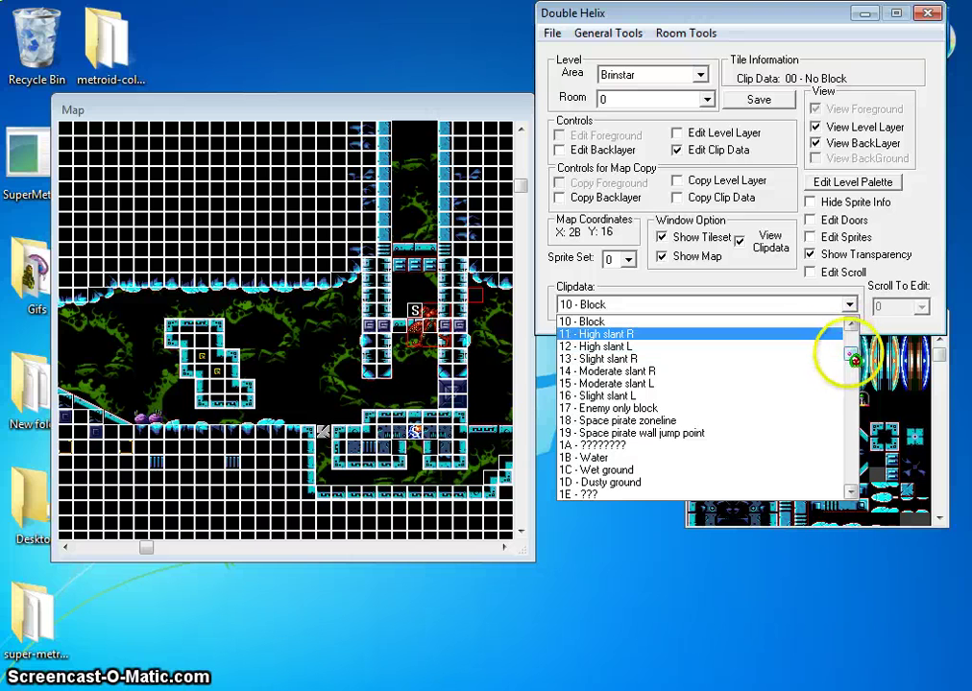
{"action": "scroll", "coordinate": [850, 357], "scroll_direction": "down", "scroll_amount": 1}
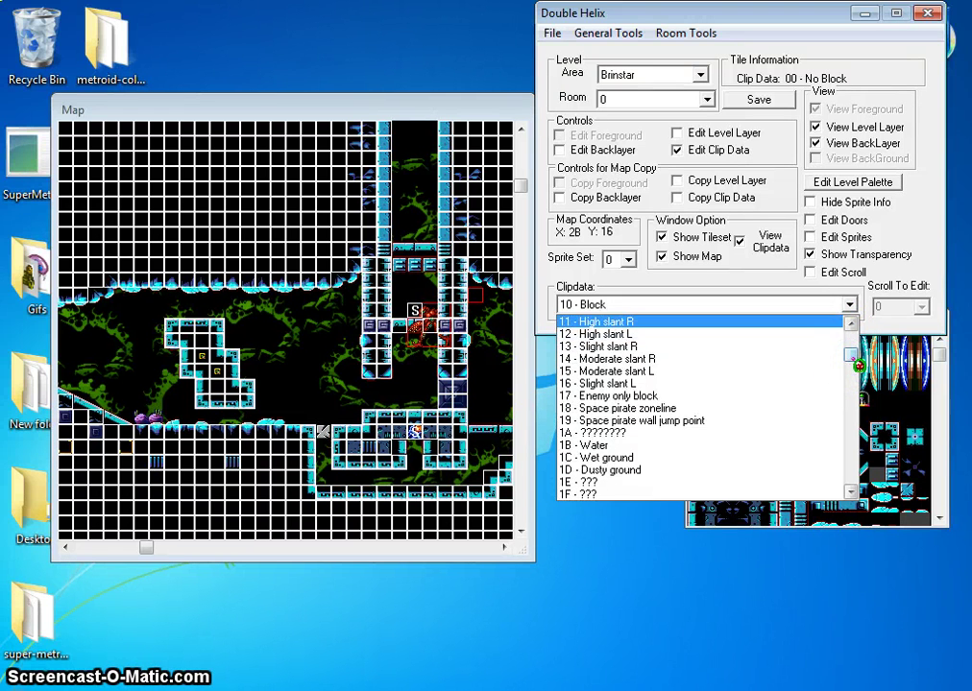
{"action": "left_click_drag", "start_coordinate": [850, 357], "coordinate": [850, 330]}
{"action": "left_click", "coordinate": [850, 305]}
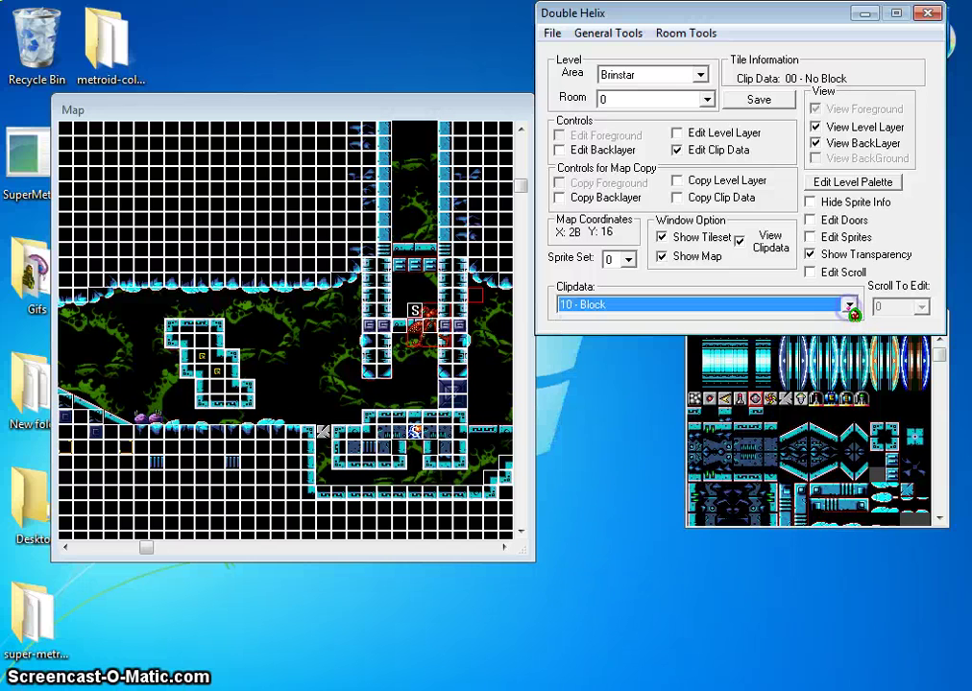
{"action": "left_click", "coordinate": [679, 154]}
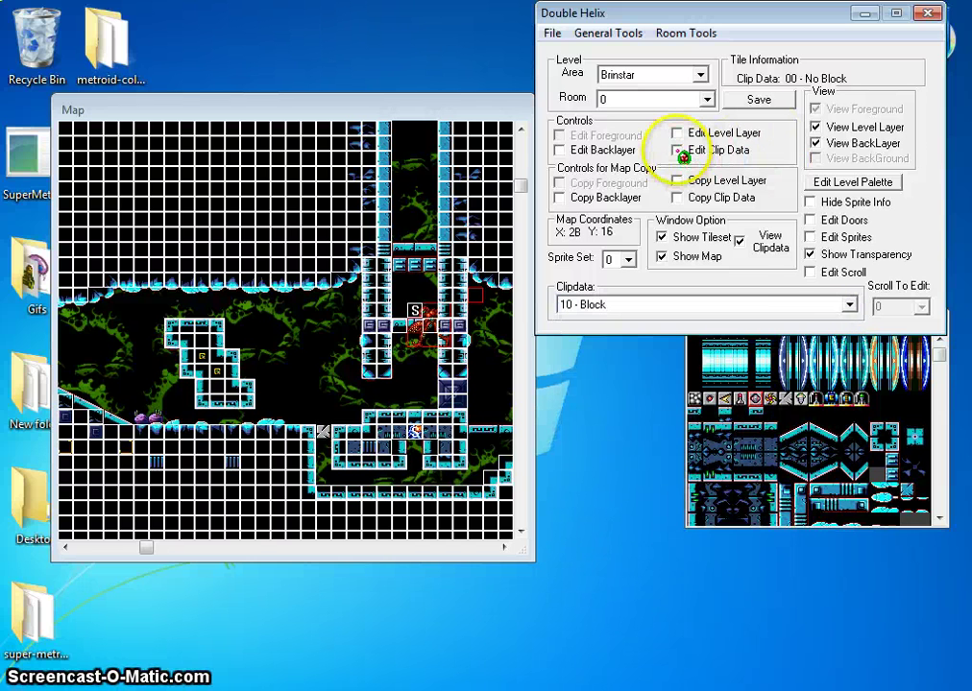
{"action": "left_click", "coordinate": [741, 240]}
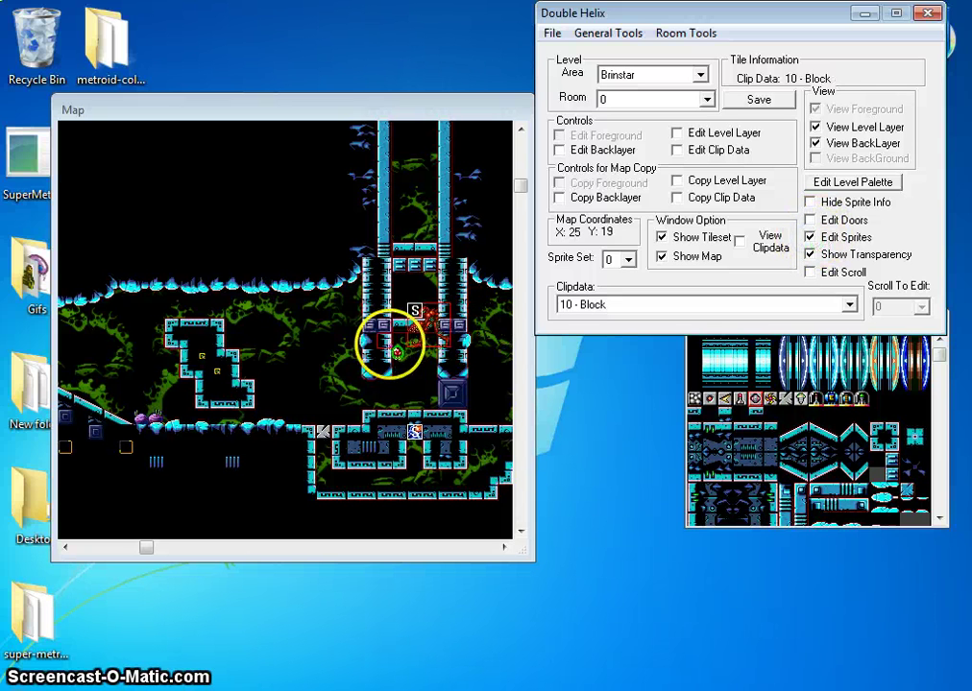
Try moving the red creature sprite between the pillars one tile west and back
{"action": "left_click", "coordinate": [415, 310]}
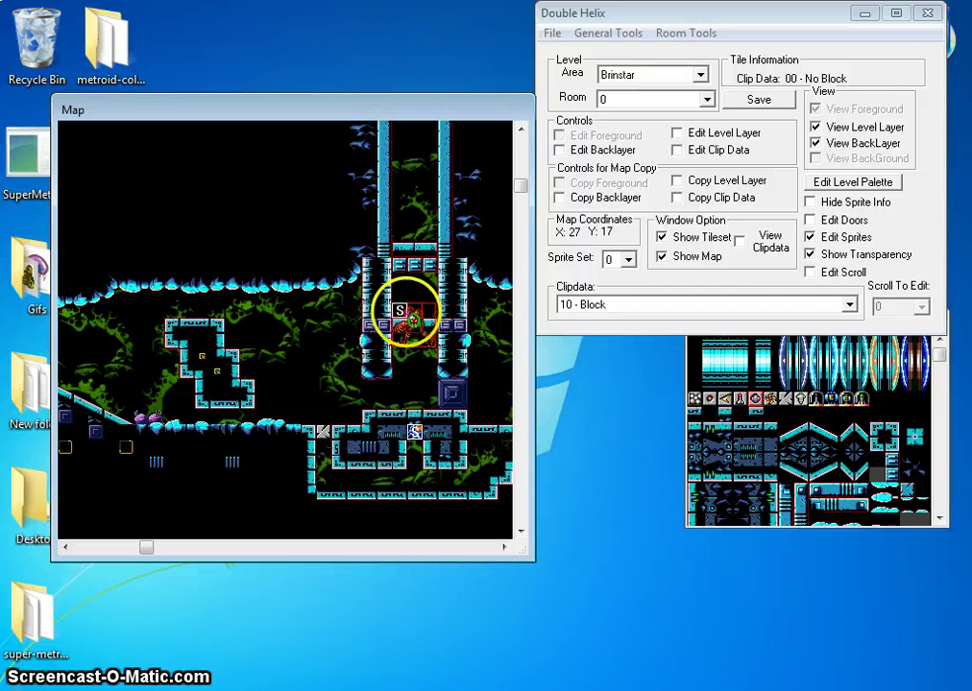
{"action": "left_click_drag", "start_coordinate": [408, 313], "coordinate": [612, 234]}
Display sprite set 1 to inspect its sprite placement in the room, and return to sprite set 0
{"action": "left_click", "coordinate": [620, 260]}
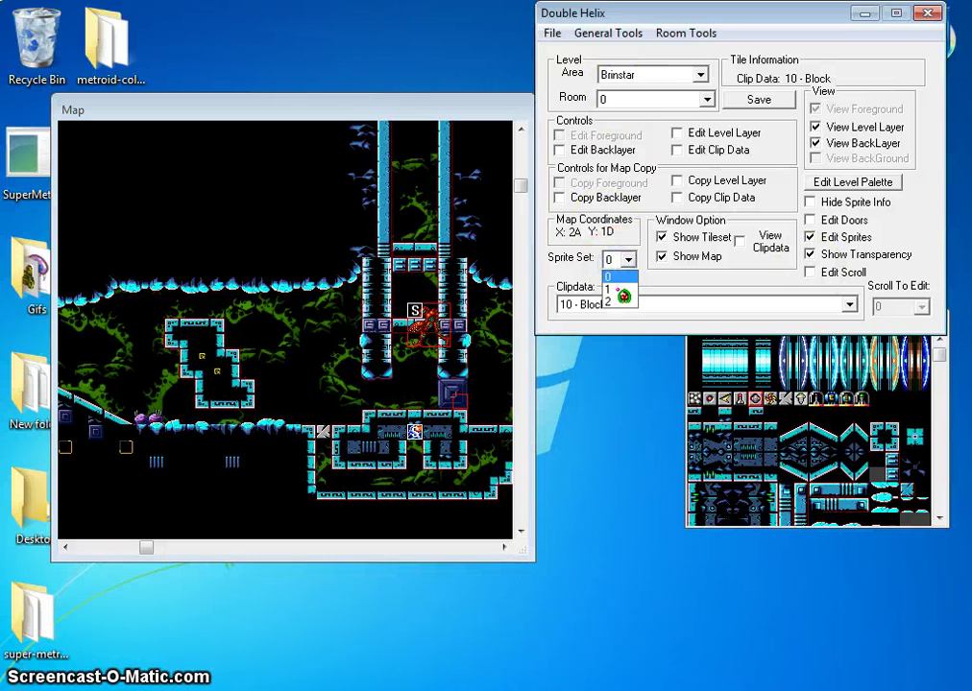
{"action": "left_click", "coordinate": [620, 289]}
{"action": "mouse_move", "coordinate": [424, 494]}
{"action": "left_mouse_down"}
{"action": "mouse_move", "coordinate": [434, 499]}
{"action": "mouse_move", "coordinate": [423, 485]}
{"action": "left_mouse_up"}
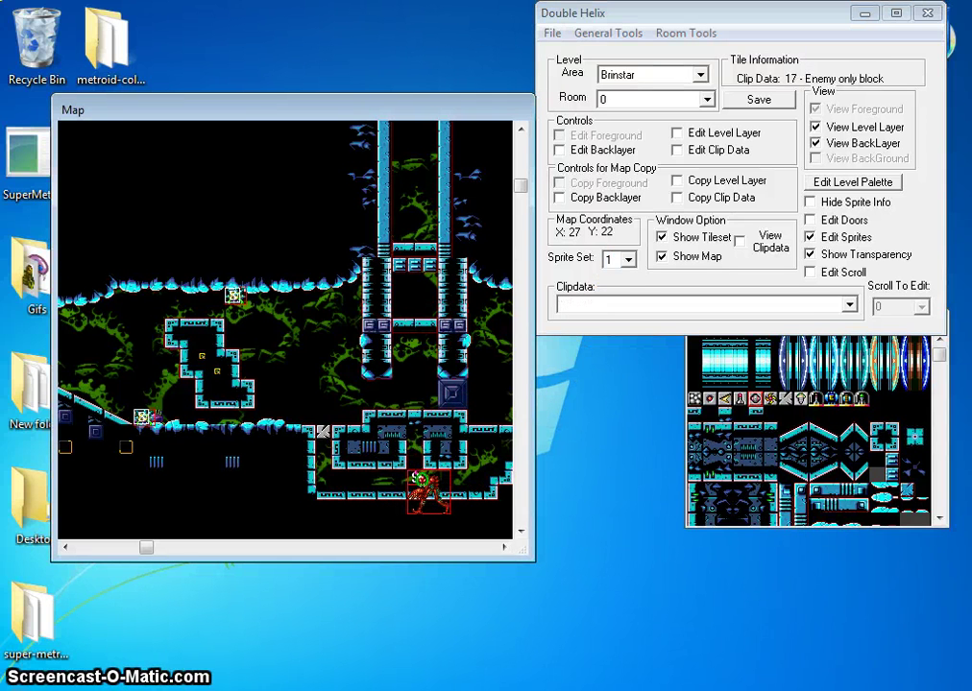
{"action": "left_click", "coordinate": [415, 462]}
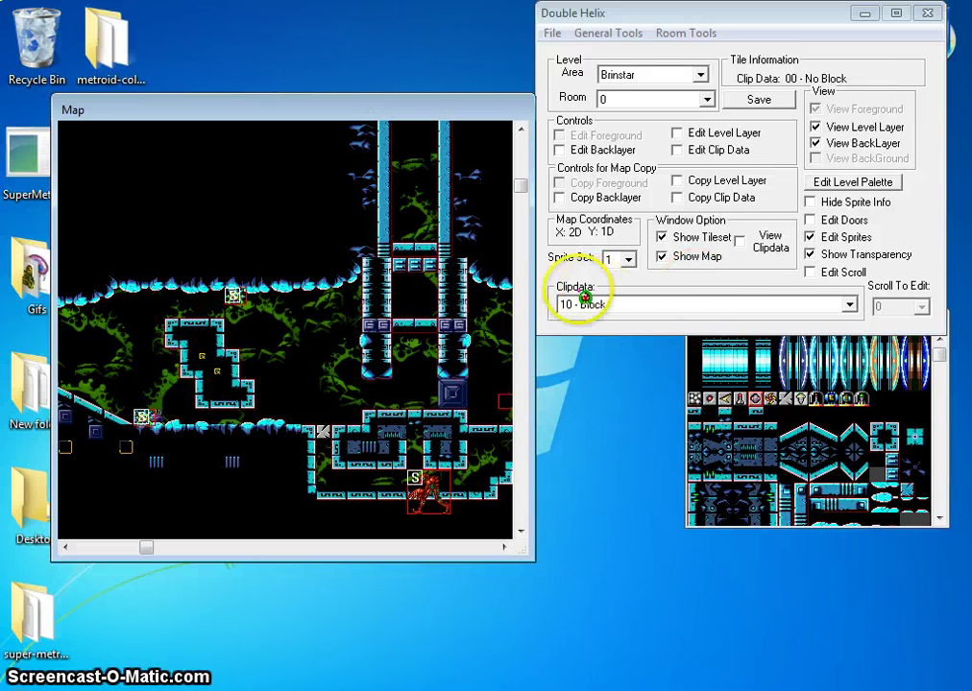
{"action": "left_click", "coordinate": [627, 260]}
{"action": "left_click", "coordinate": [625, 278]}
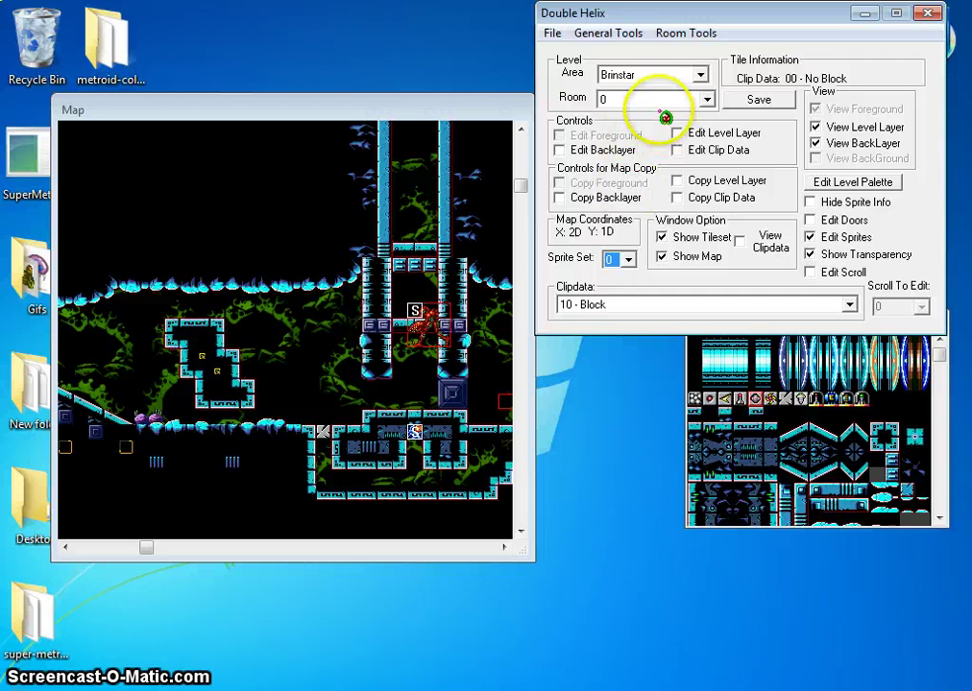
Open the Text Editor and select the Main Text entry 8444B4C
{"action": "left_click", "coordinate": [553, 37]}
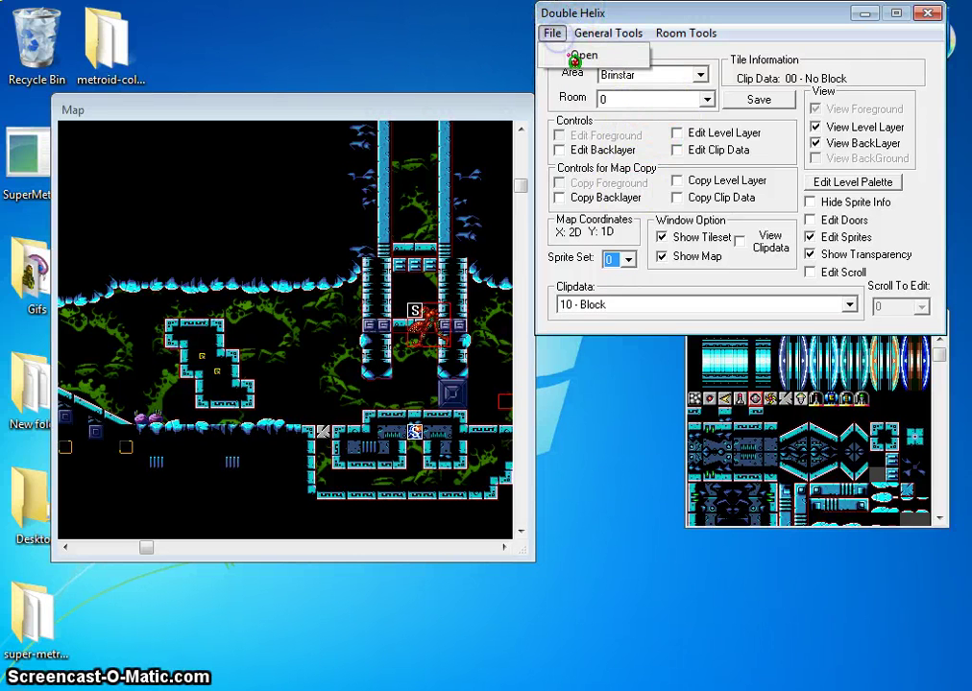
{"action": "left_click", "coordinate": [594, 38]}
{"action": "left_click", "coordinate": [620, 60]}
{"action": "left_click", "coordinate": [63, 102]}
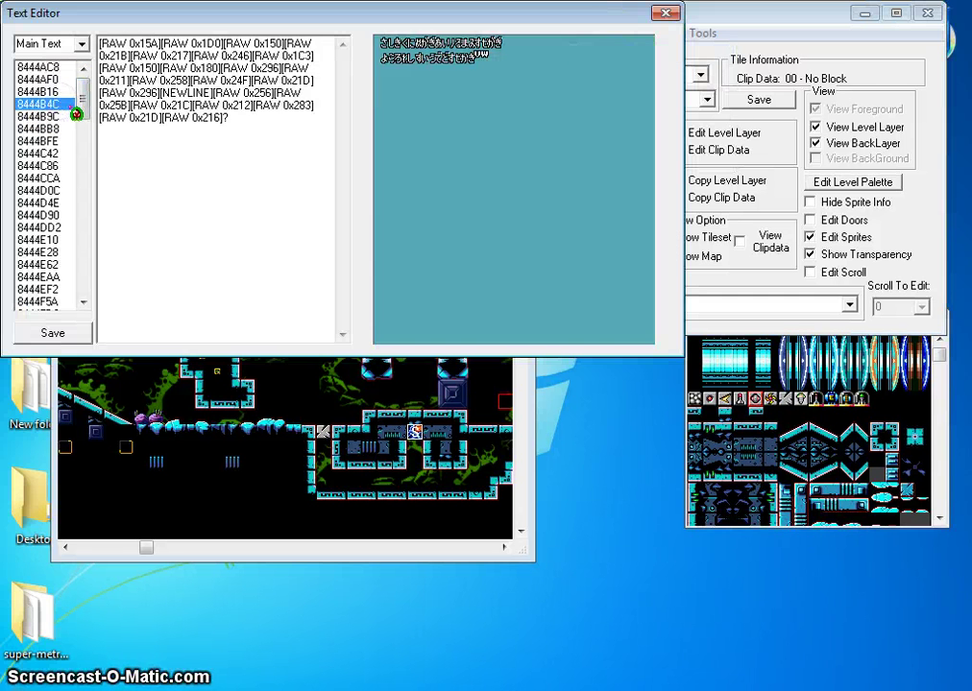
Browse the Main Text entries and select 87733B8, the data file deletion prompt
{"action": "mouse_move", "coordinate": [83, 99]}
{"action": "left_mouse_down"}
{"action": "mouse_move", "coordinate": [79, 194]}
{"action": "mouse_move", "coordinate": [81, 151]}
{"action": "mouse_move", "coordinate": [89, 215]}
{"action": "mouse_move", "coordinate": [80, 210]}
{"action": "left_mouse_up"}
{"action": "left_click", "coordinate": [74, 203]}
{"action": "left_click", "coordinate": [74, 205]}
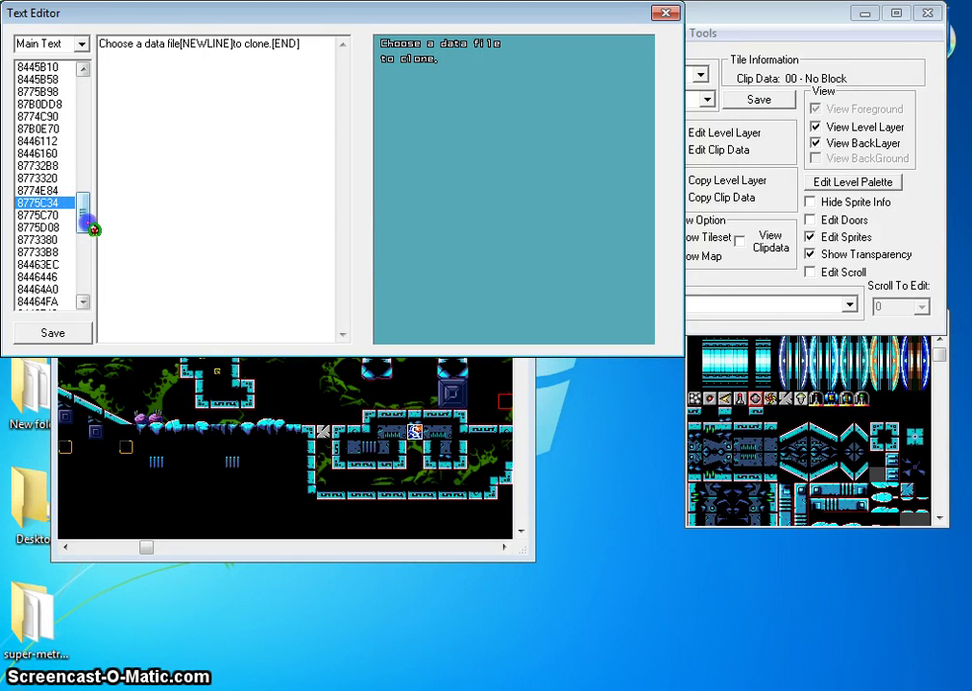
{"action": "left_click", "coordinate": [60, 228]}
{"action": "left_click_drag", "start_coordinate": [81, 226], "coordinate": [80, 235]}
{"action": "left_click", "coordinate": [65, 204]}
{"action": "left_click", "coordinate": [65, 190]}
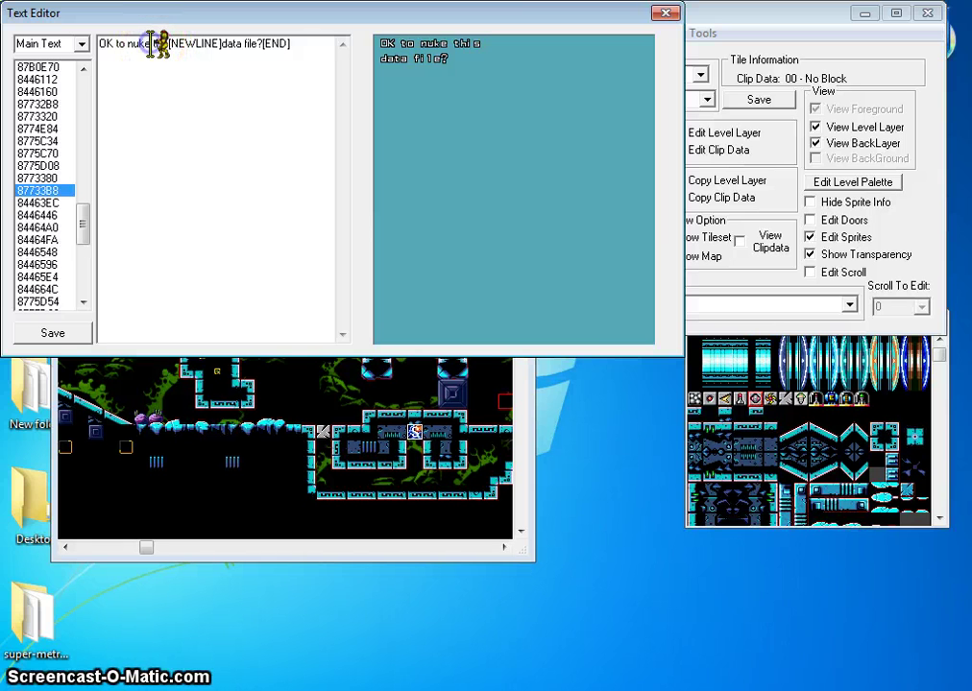
Replace the word "nuke" with "v d" in the data file prompt and save the text
{"action": "left_click_drag", "start_coordinate": [150, 56], "coordinate": [160, 62]}
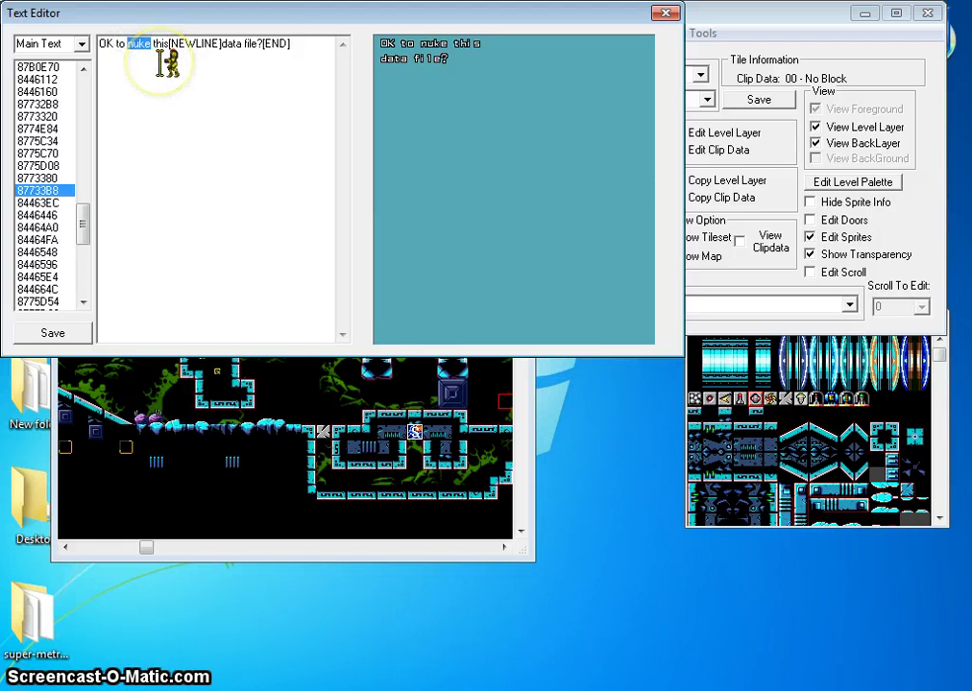
{"action": "type", "text": "v d"}
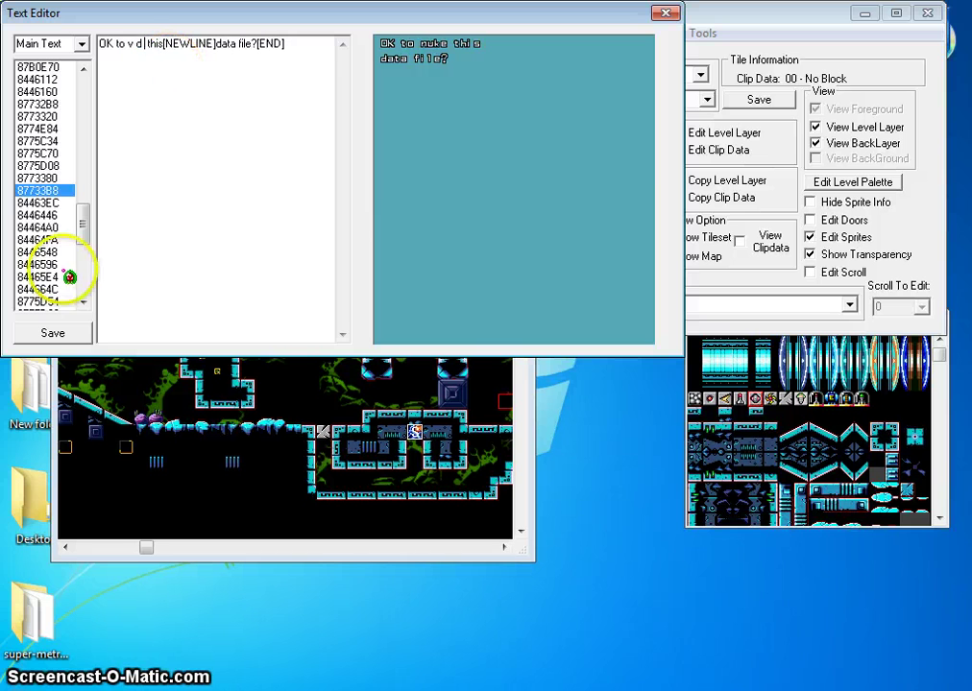
{"action": "left_click", "coordinate": [83, 325]}
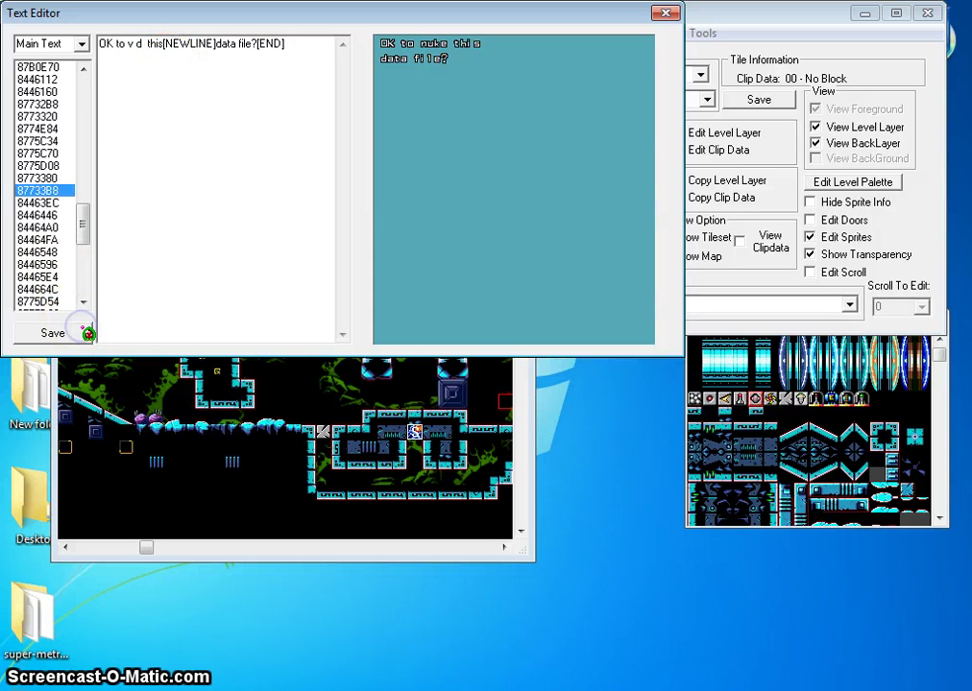
Restore the word "nuke" in the data file prompt and save the text again
{"action": "left_click", "coordinate": [144, 43]}
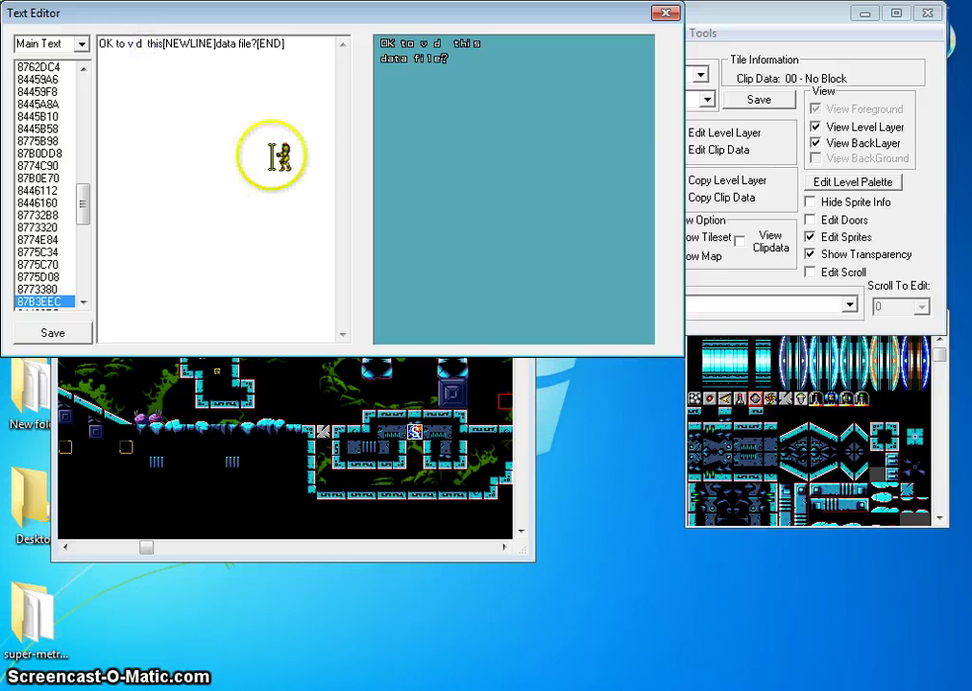
{"action": "type", "text": "nuke"}
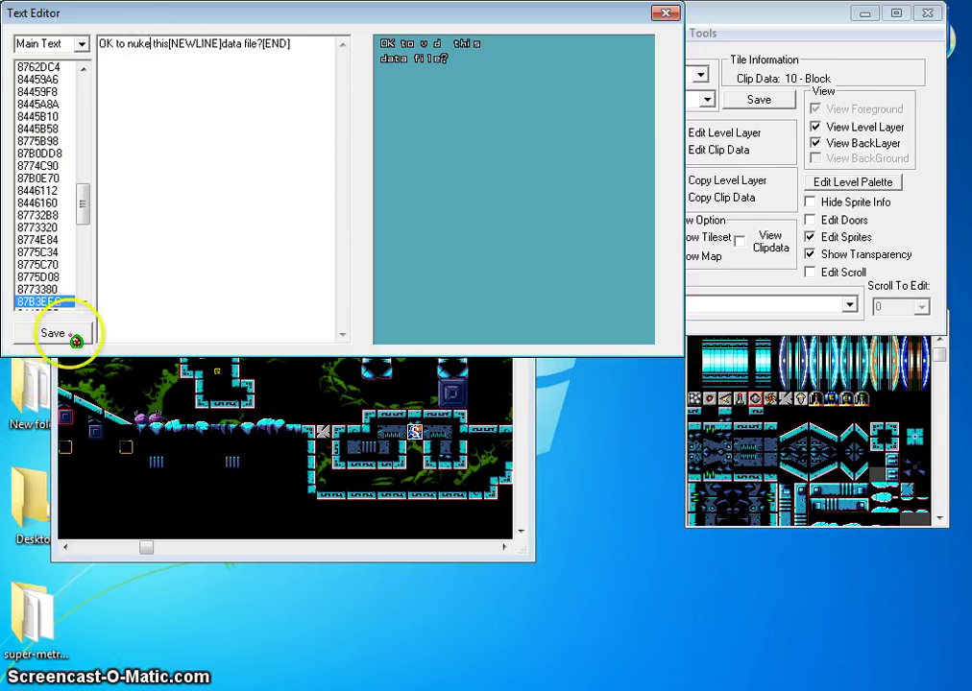
{"action": "left_click", "coordinate": [80, 336]}
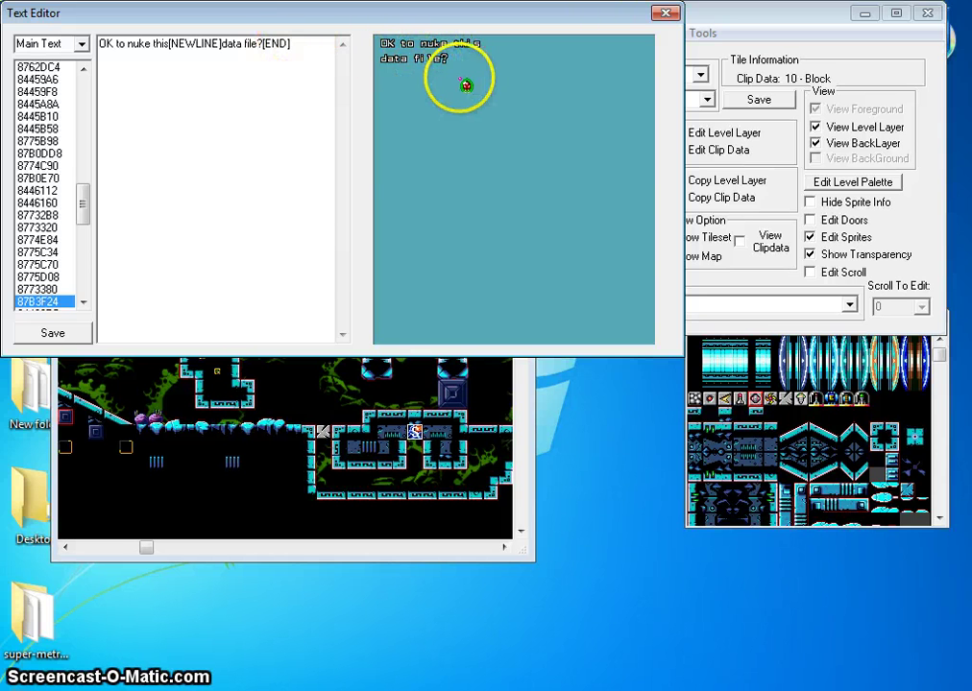
View the Main Text entries 8775C34 and 87B0E70, and select 87B0DD8, the auto-charging pistol description
{"action": "left_click", "coordinate": [58, 252]}
{"action": "left_click", "coordinate": [73, 179]}
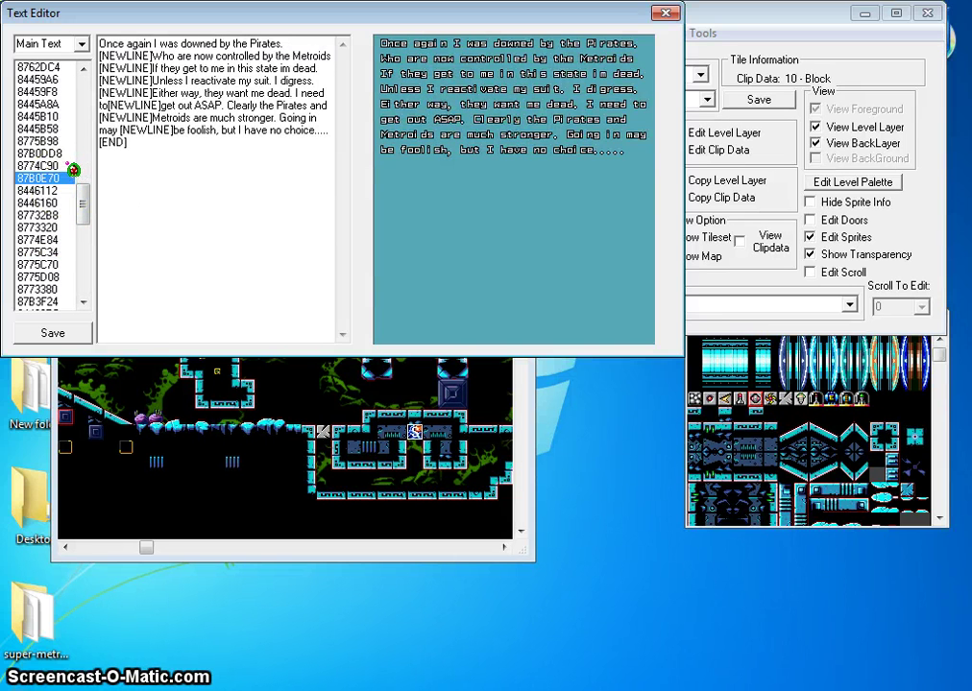
{"action": "left_click", "coordinate": [57, 154]}
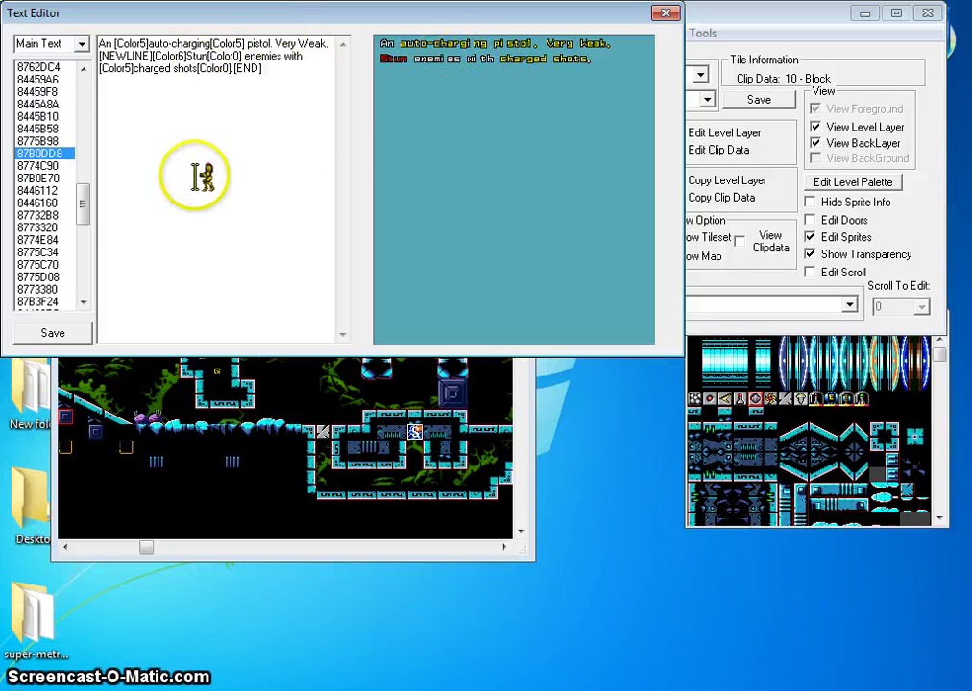
Look through the further Main Text entries down to 8775D90, the mission restart options, and close the Text Editor
{"action": "left_click_drag", "start_coordinate": [84, 204], "coordinate": [86, 231]}
{"action": "left_click", "coordinate": [45, 217]}
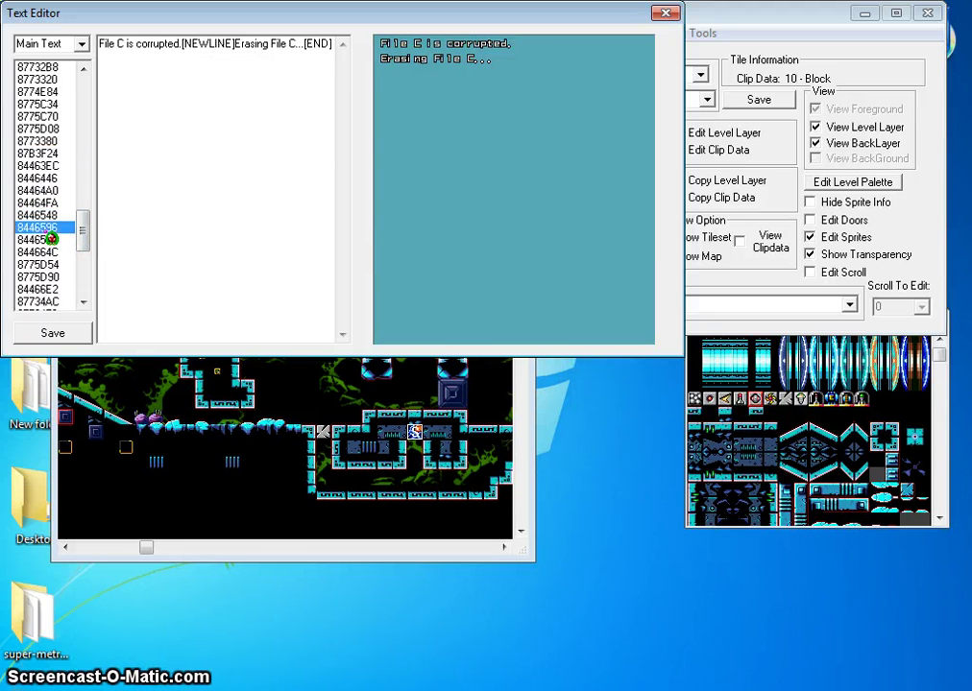
{"action": "left_click", "coordinate": [48, 240]}
{"action": "left_click", "coordinate": [53, 264]}
{"action": "left_click", "coordinate": [57, 276]}
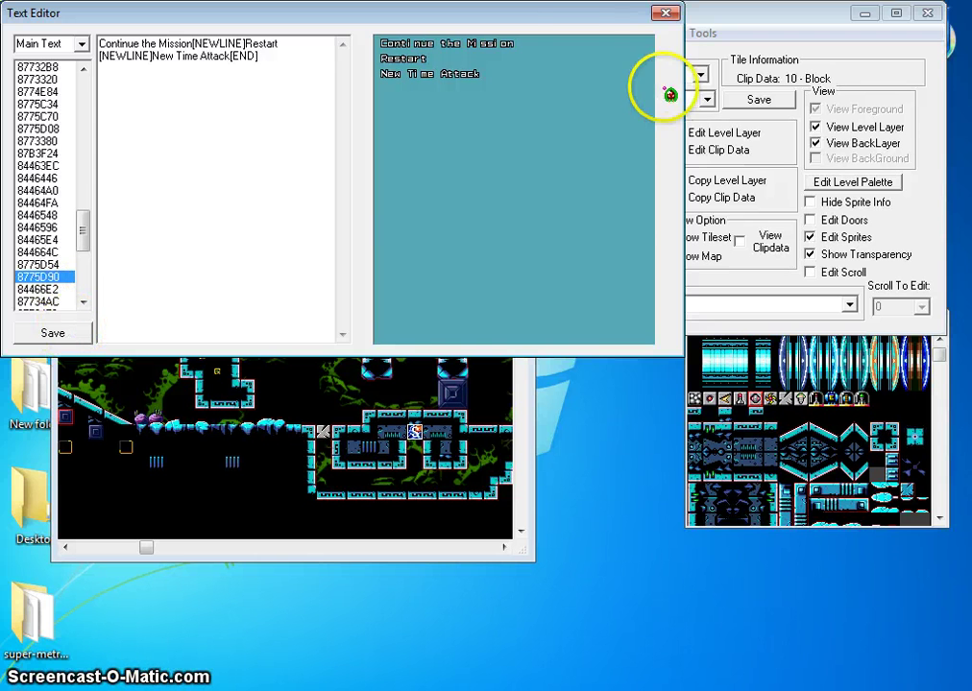
{"action": "left_click", "coordinate": [665, 14]}
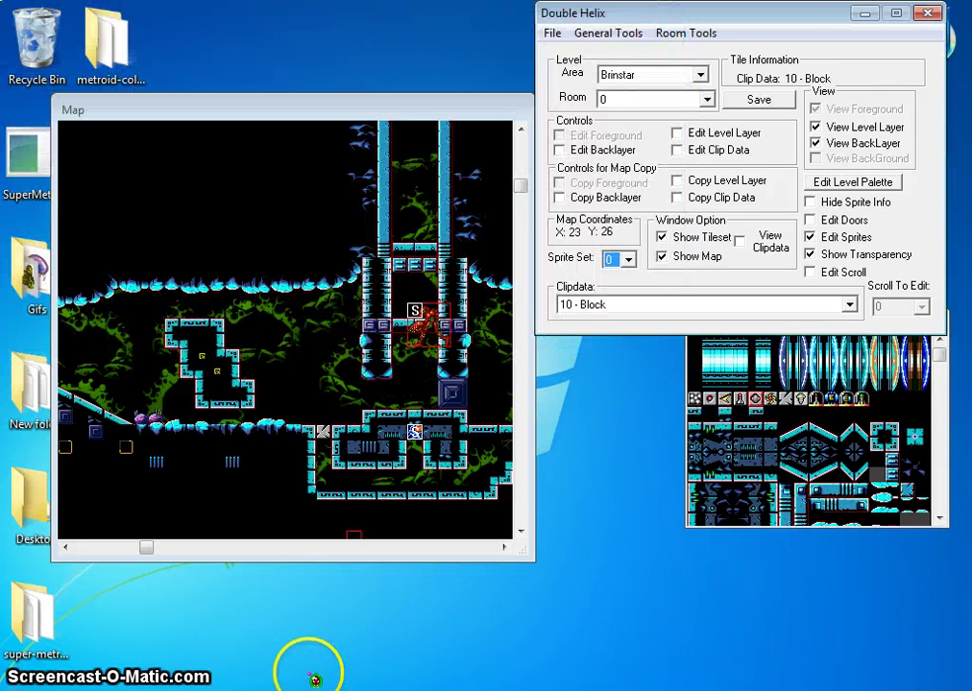
Examine the part of the Brinstar room 0 map that lies further right, up to the door
{"action": "left_click", "coordinate": [151, 549]}
{"action": "left_click_drag", "start_coordinate": [154, 553], "coordinate": [233, 589]}
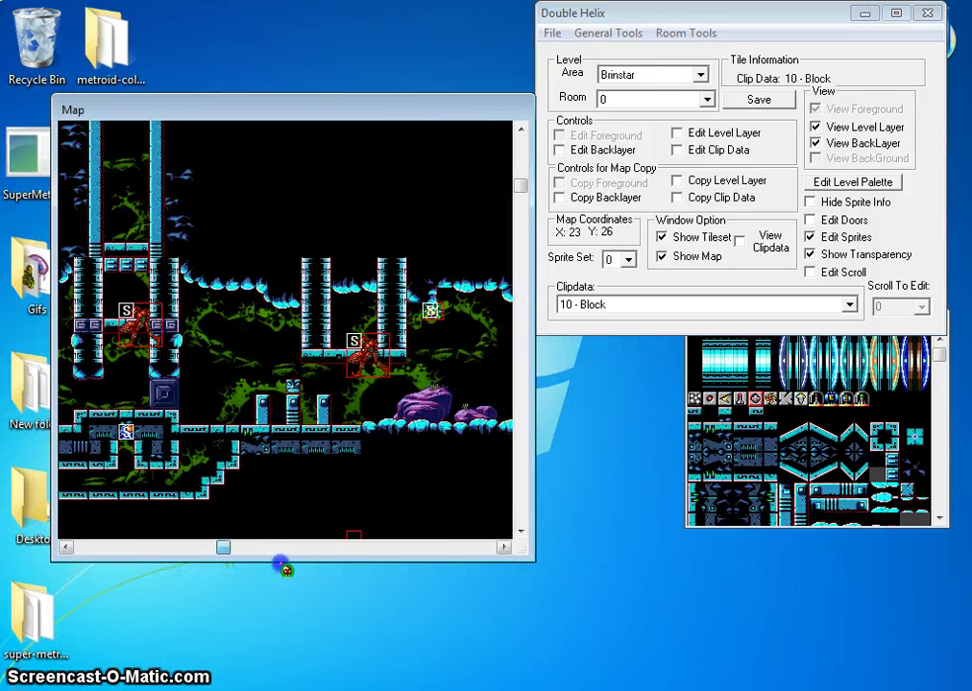
{"action": "left_click_drag", "start_coordinate": [284, 568], "coordinate": [324, 682]}
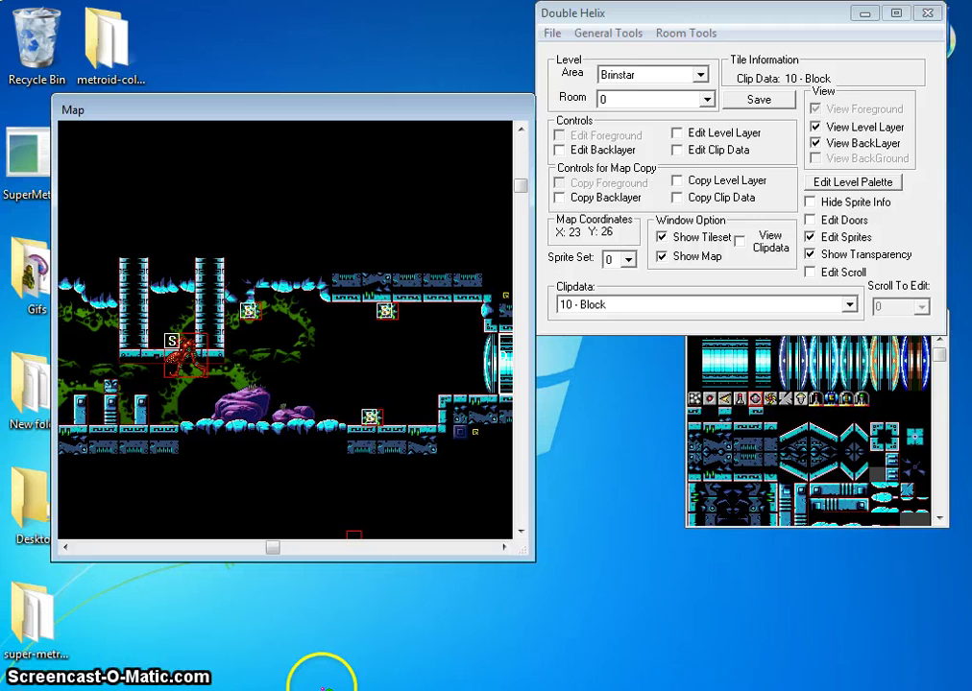